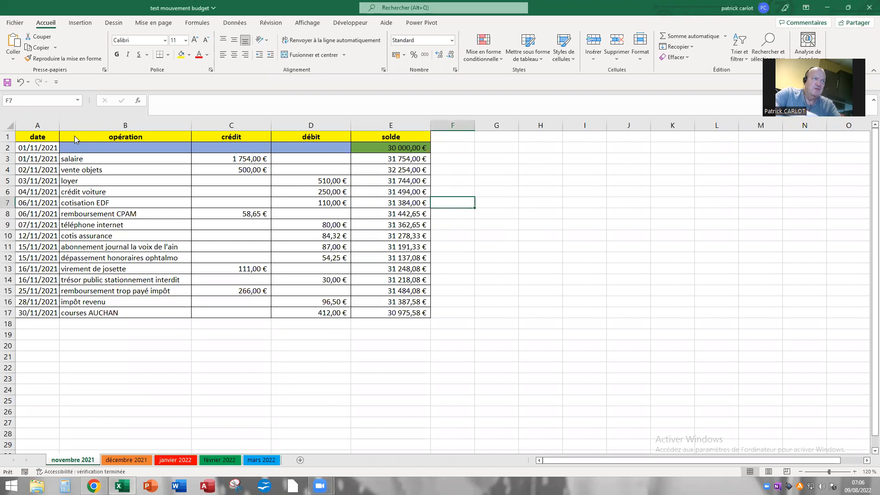
Turn on automatic filtering for the header row of the novembre 2021 table
left_click(75, 136)
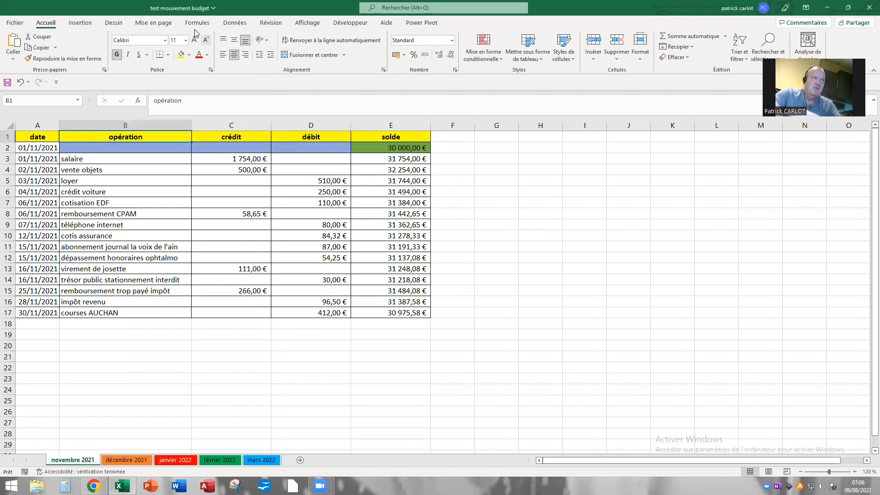
left_click(229, 24)
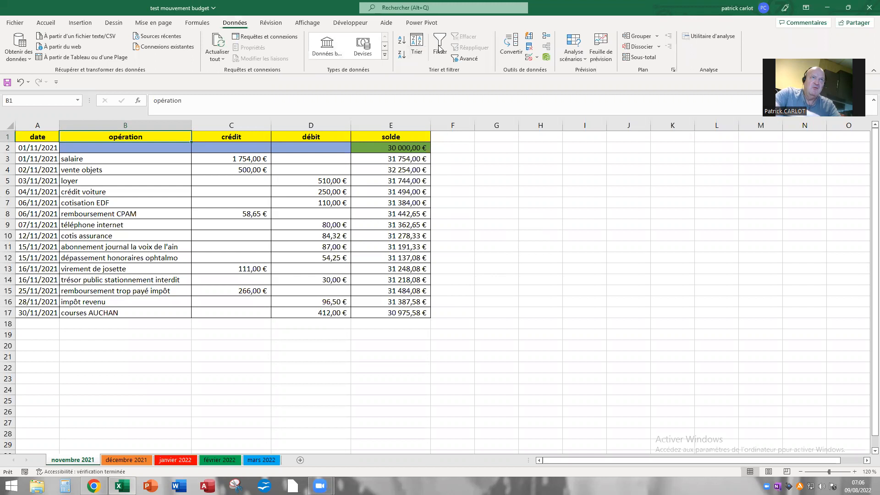
left_click(441, 48)
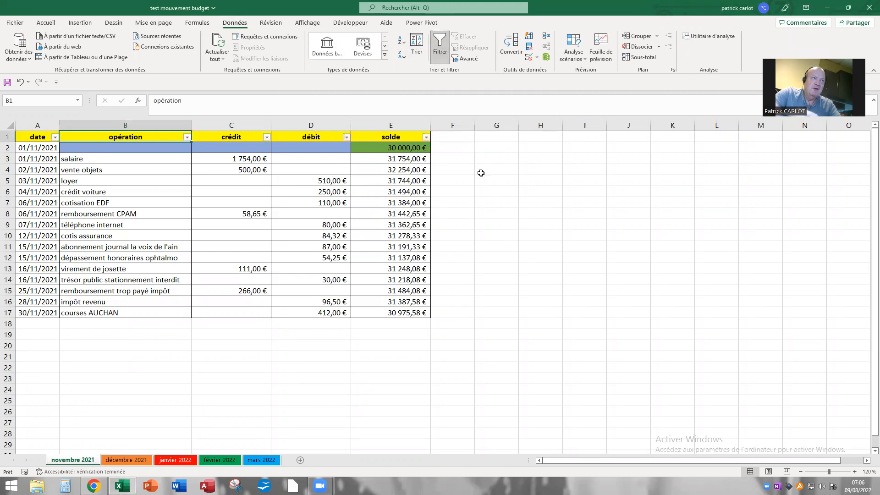
left_click(855, 472)
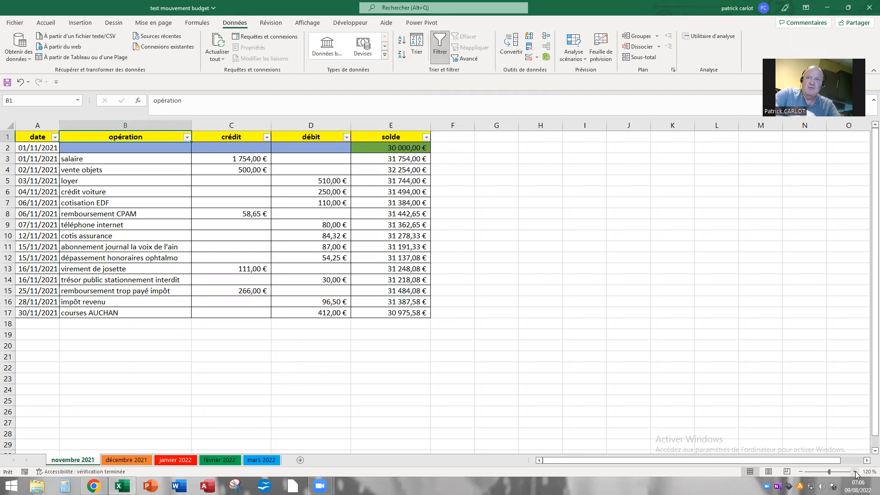
scroll(640, 351, "up", 1, "ctrl")
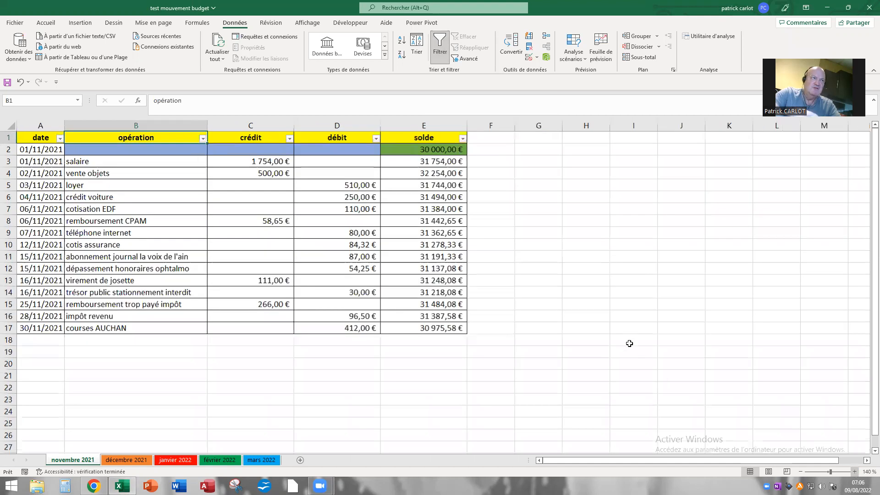
scroll(628, 344, "up", 1, "ctrl")
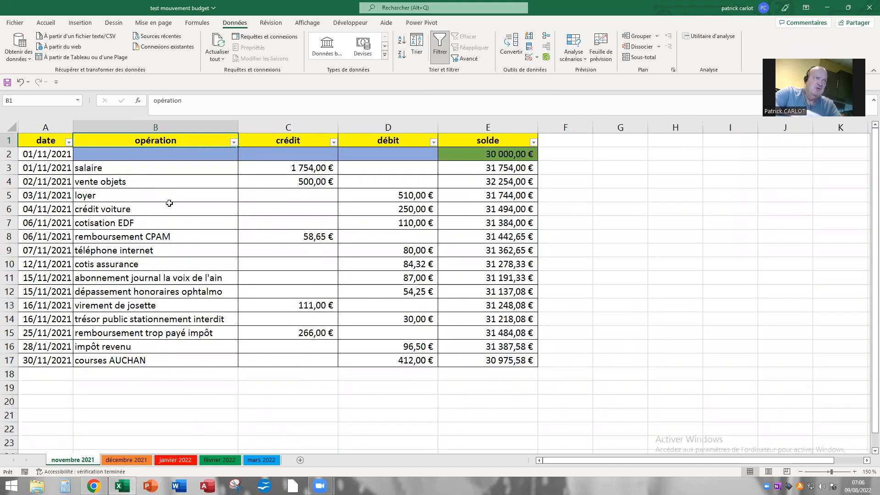
left_click(170, 127)
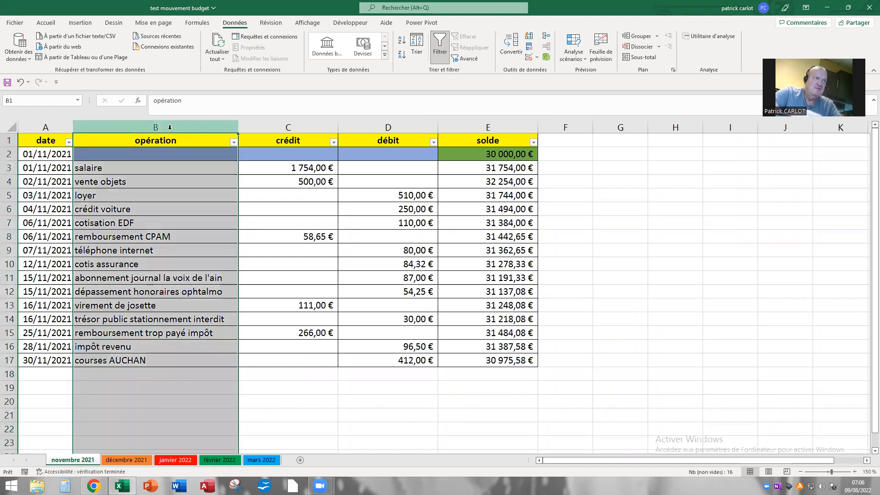
left_click(46, 128)
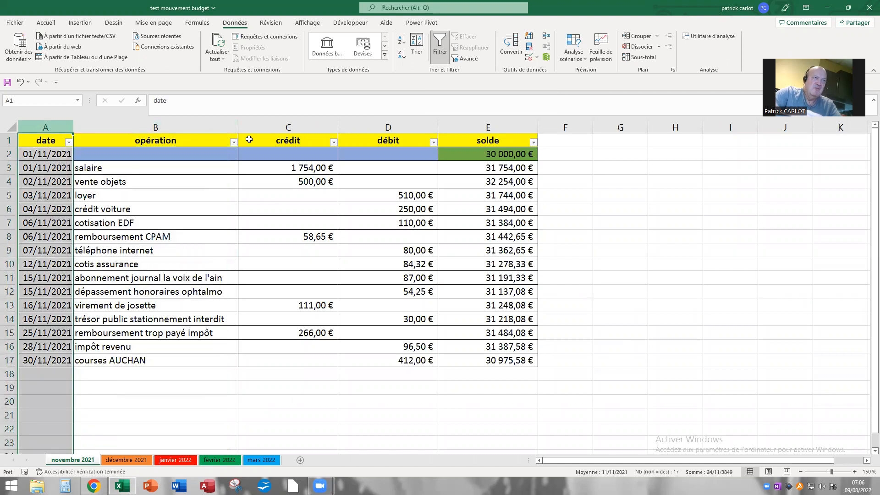
left_click_drag(304, 128, 475, 179)
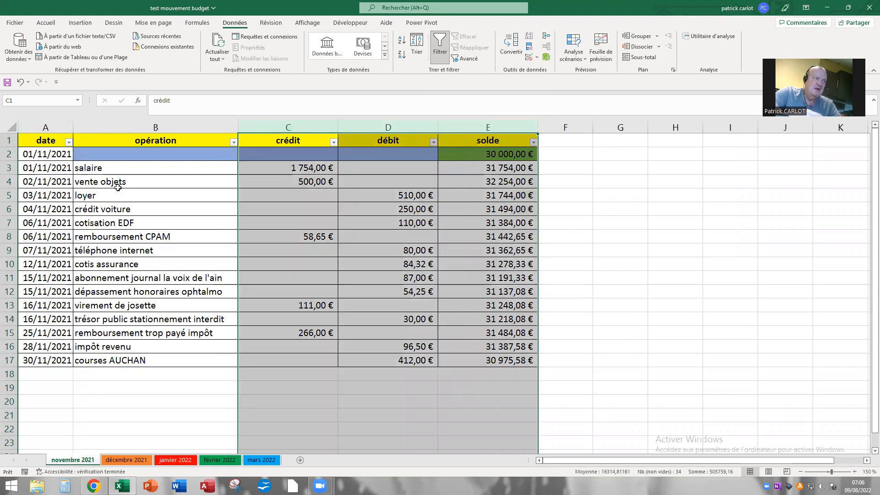
Filter the date column to show only operations before 15/11/21, and clear that filter after viewing the rows
left_click(69, 143)
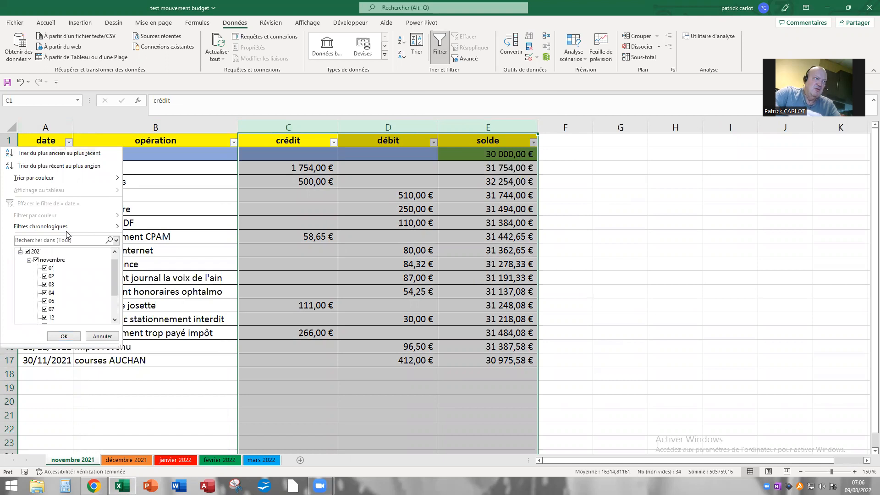
mouse_move(68, 231)
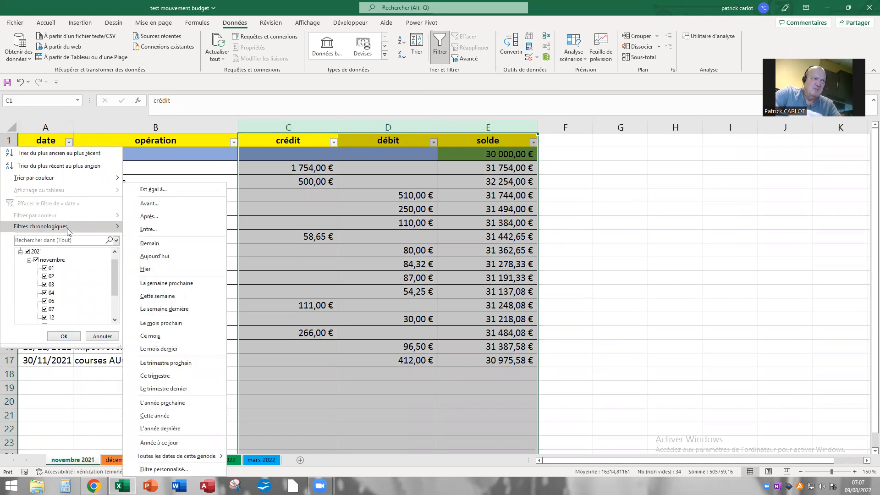
left_click(161, 203)
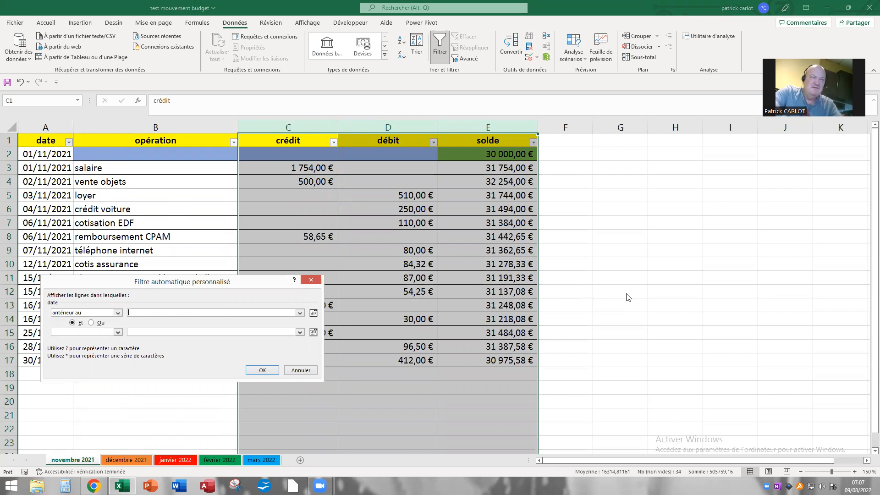
type("5/")
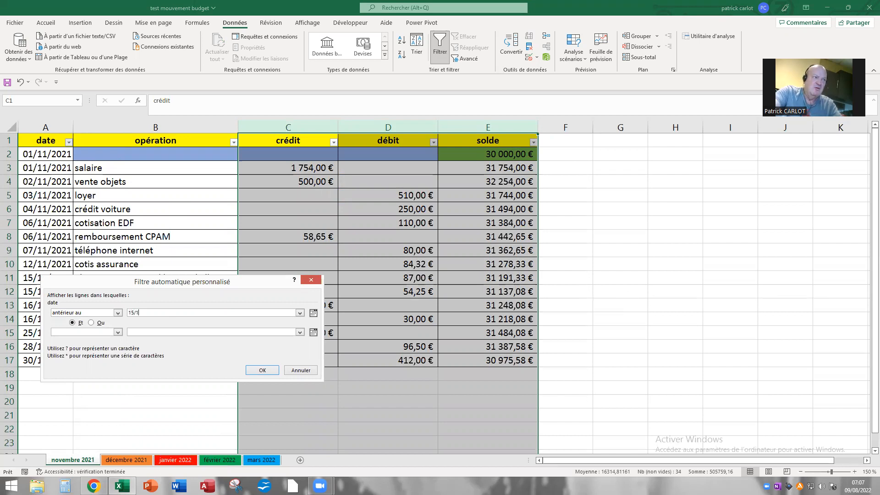
type("11/21")
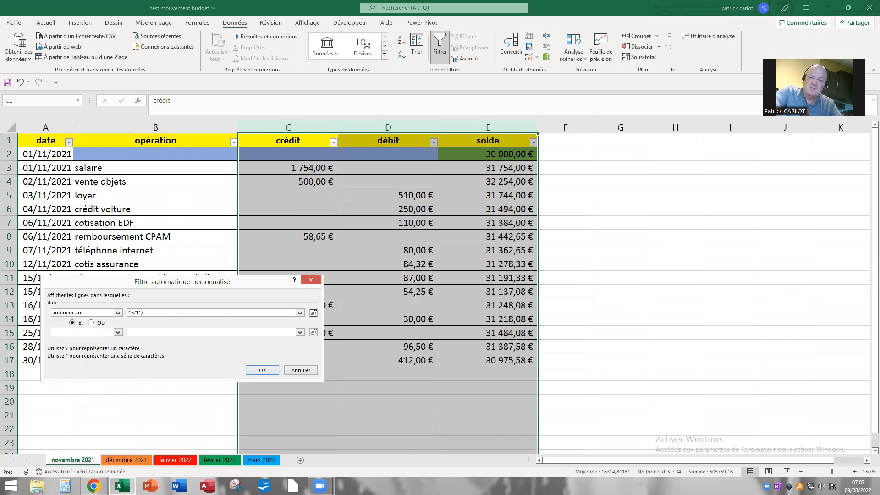
left_click(254, 370)
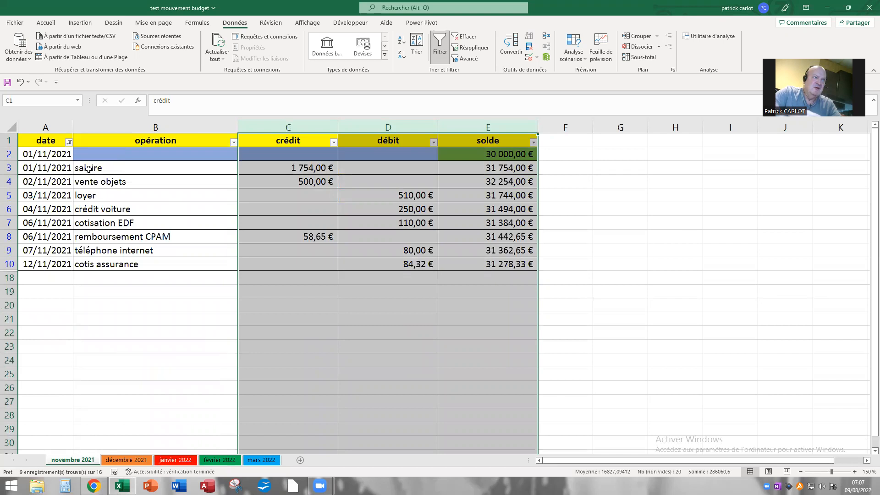
left_click(70, 142)
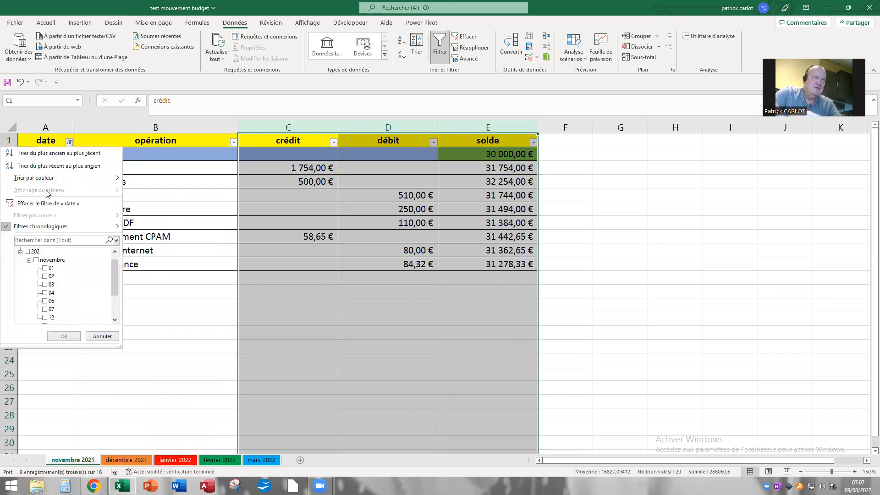
left_click(54, 201)
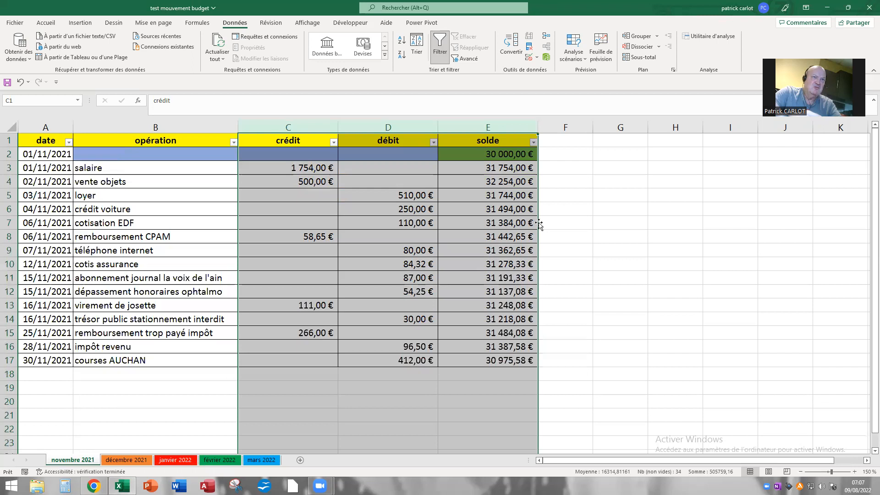
left_click(570, 219)
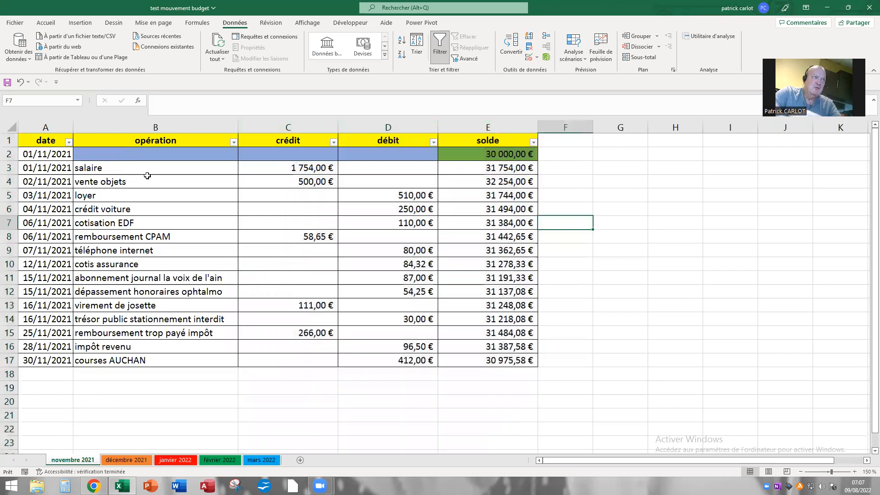
Filter the date column to show only operations after 15/11/21, and clear the filter once the rows are viewed
left_click(69, 142)
mouse_move(54, 226)
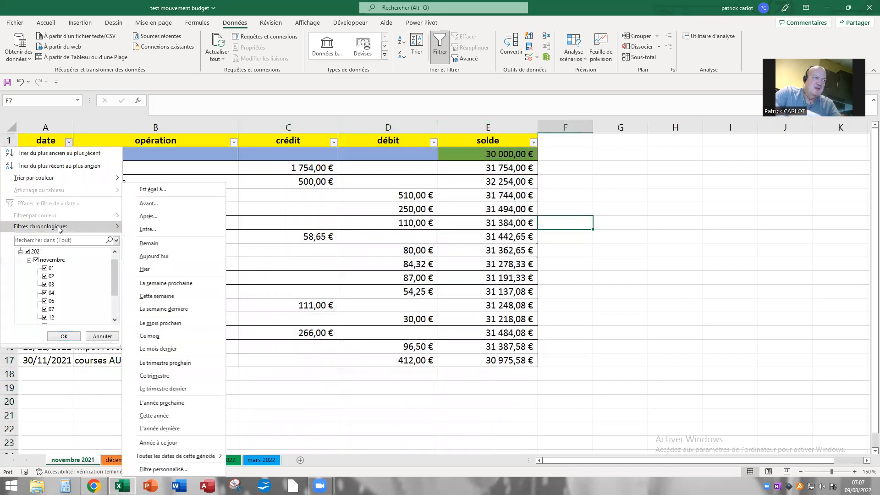
left_click(164, 216)
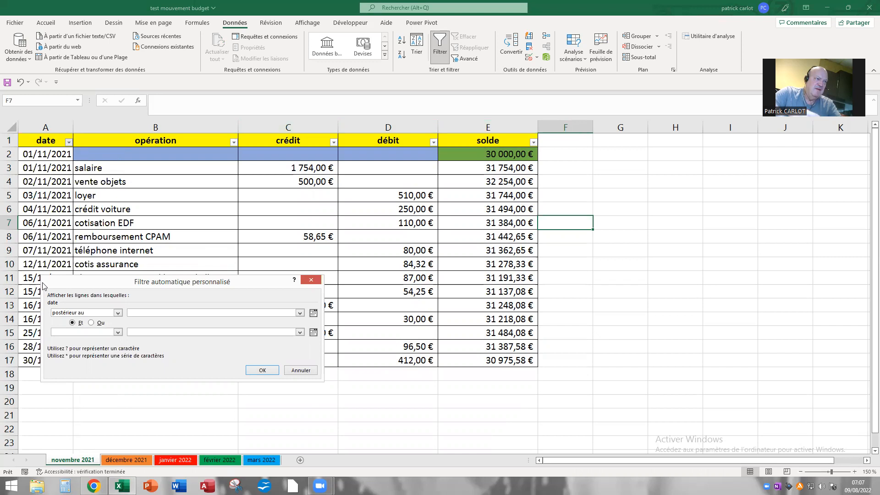
type("15")
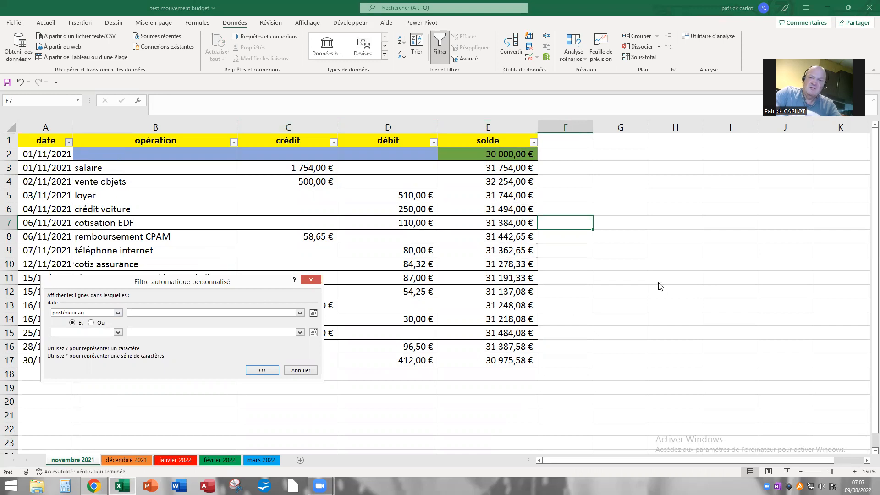
type("/11/21")
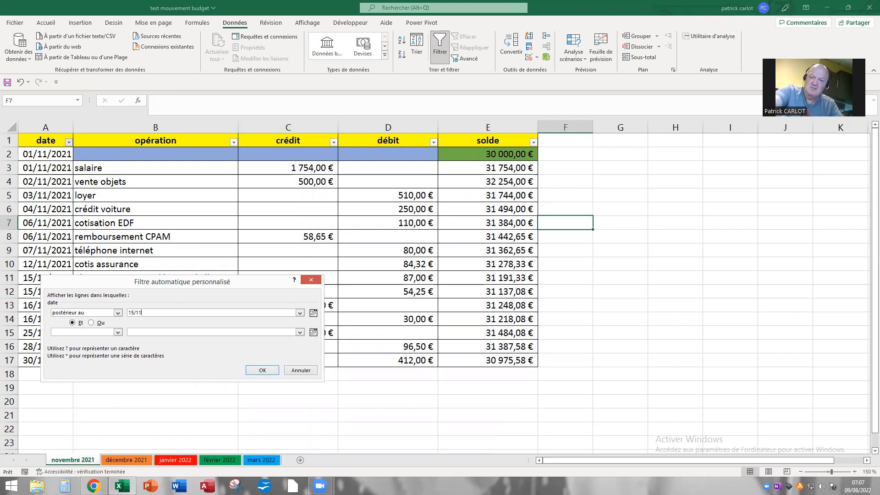
left_click(260, 369)
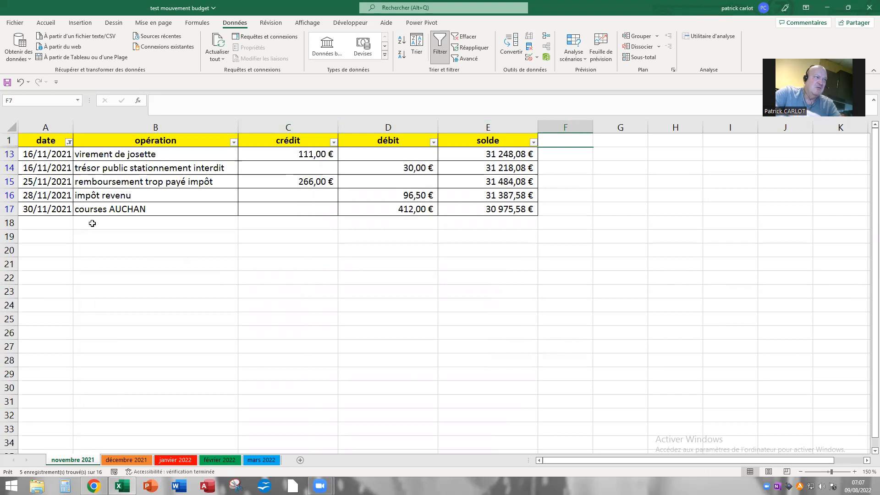
left_click(70, 143)
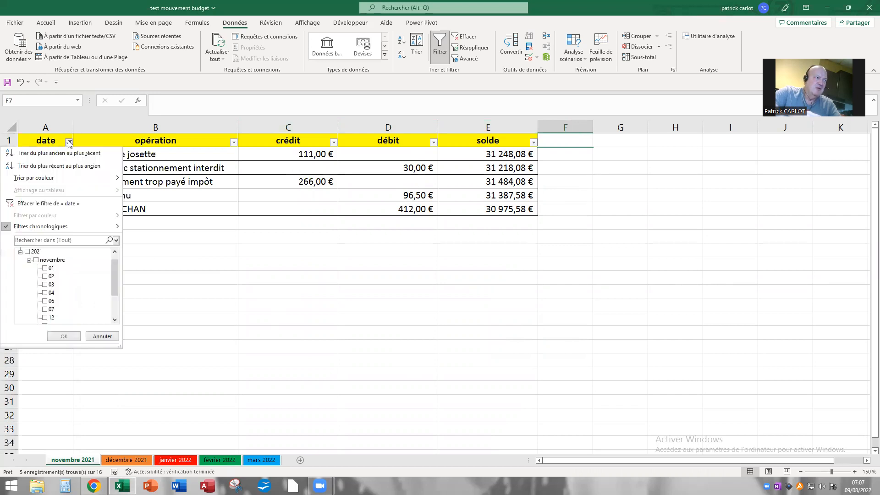
left_click(88, 205)
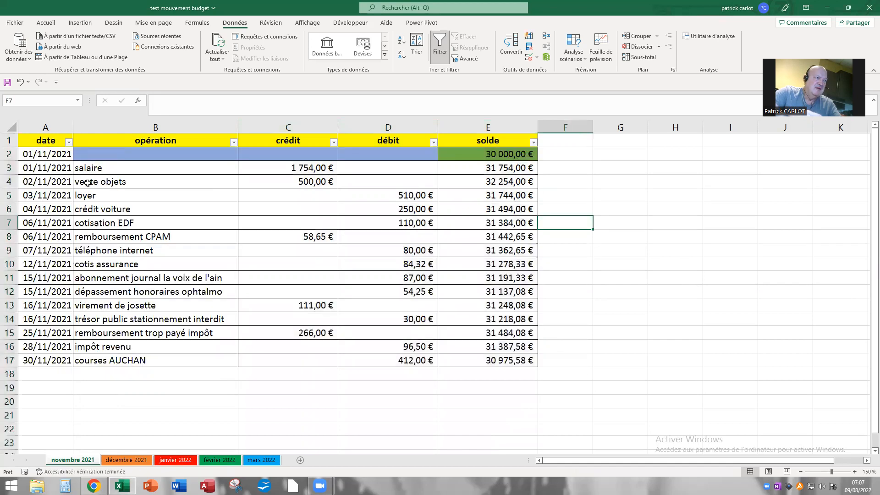
Apply a custom filter to the date column with "postérieur ou égal au" 15/11/21, and clear it after viewing the rows
left_click(69, 143)
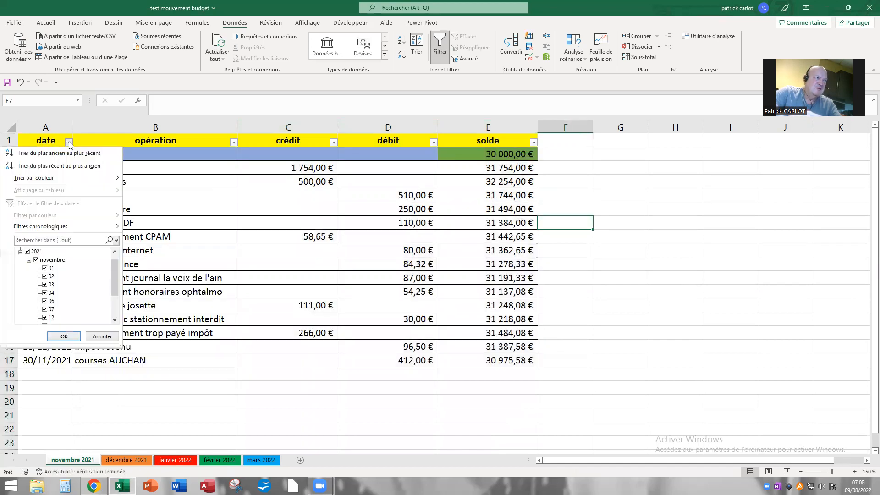
mouse_move(81, 226)
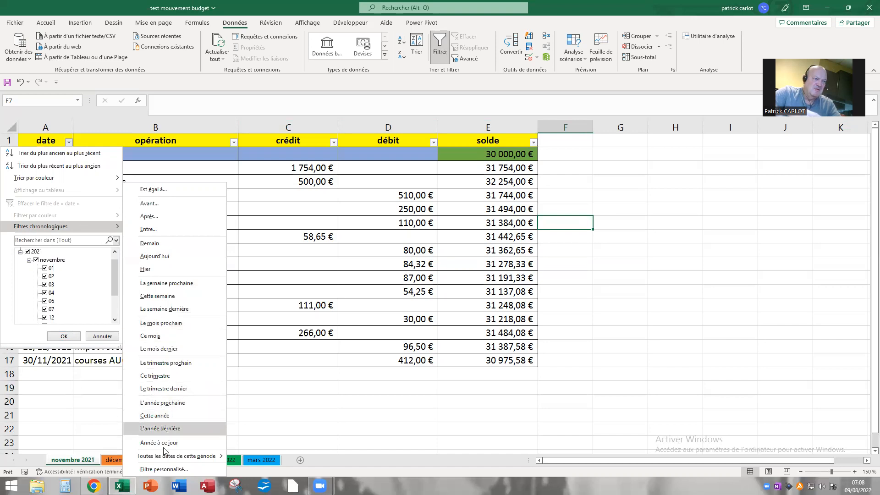
left_click(174, 469)
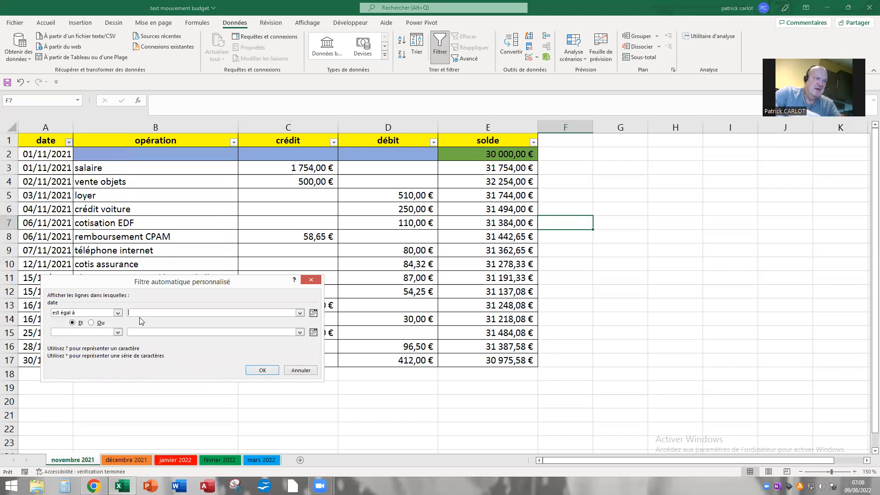
left_click(117, 313)
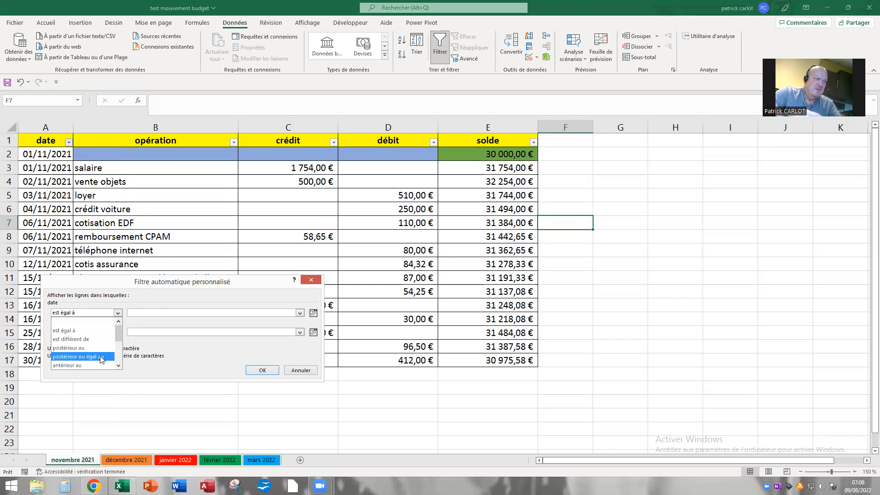
left_click(101, 357)
left_click(146, 315)
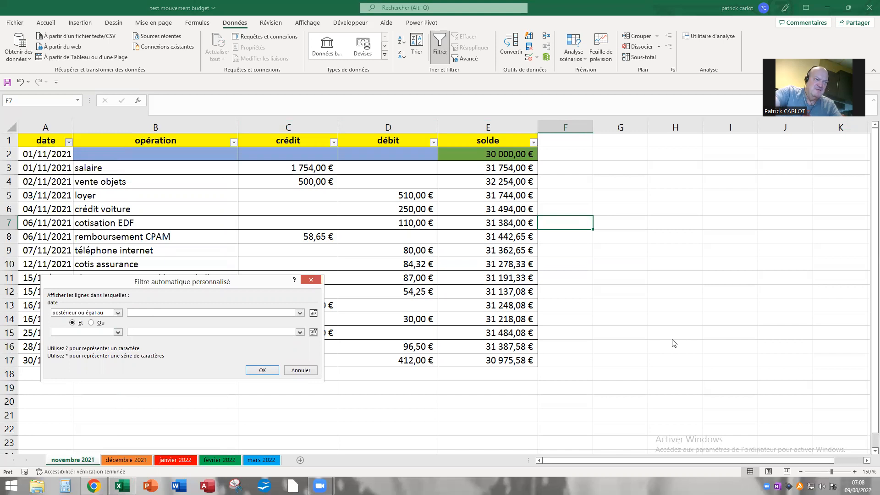
type("15/1")
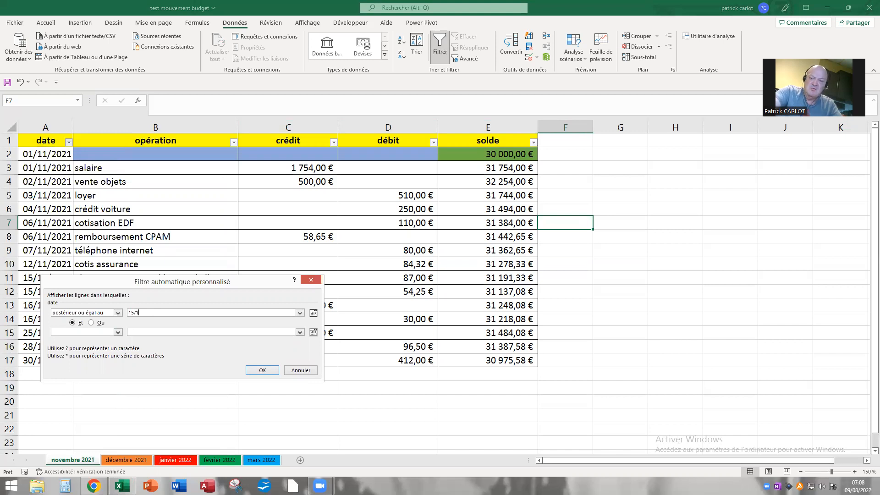
type("1/21")
key("Return")
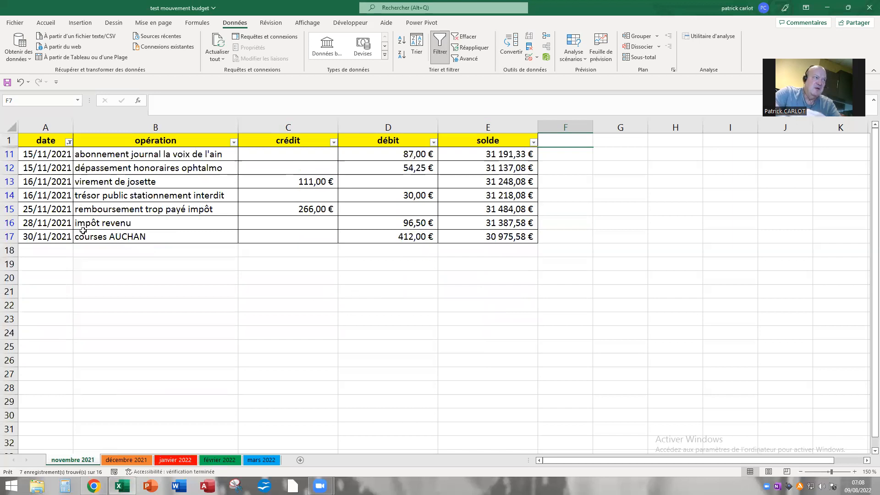
left_click(69, 142)
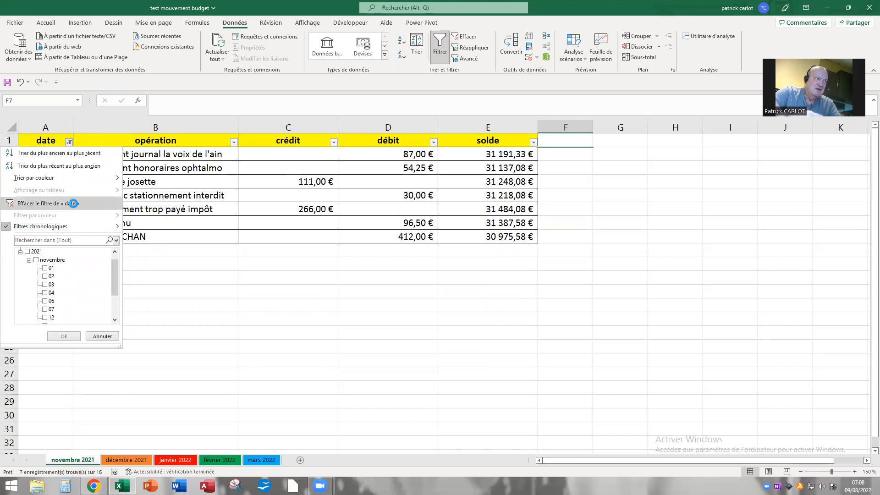
left_click(76, 204)
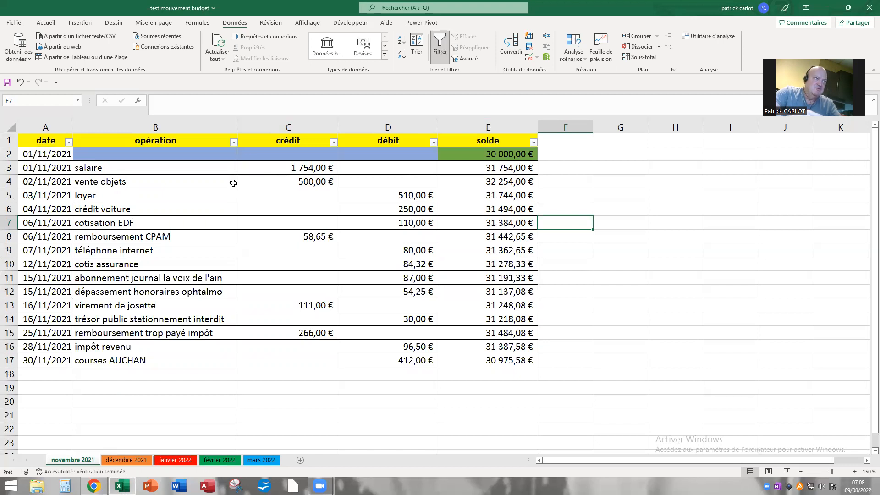
left_click(162, 186)
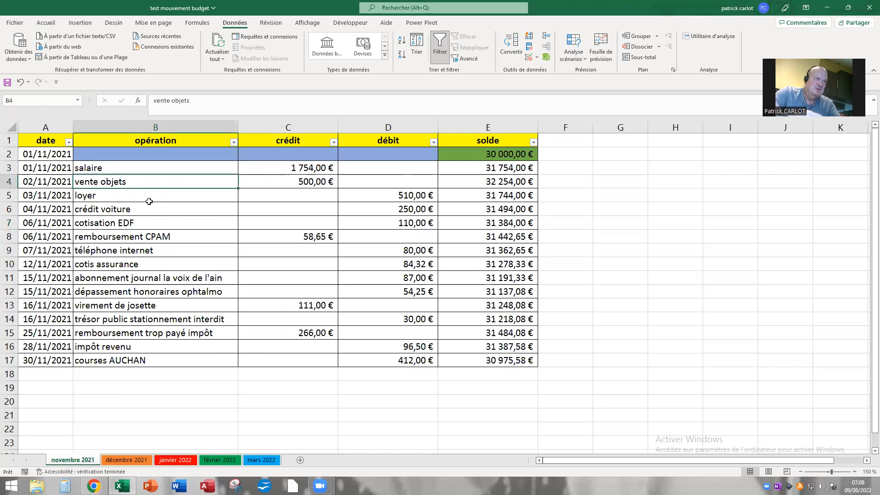
Filter the opération column to show only rows containing "INTERNET", and clear that filter after viewing the rows
left_click(163, 255)
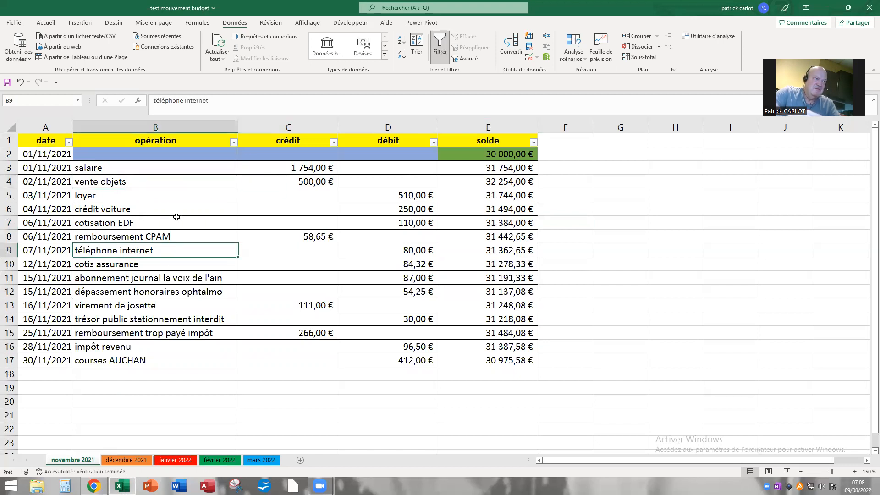
left_click(177, 195)
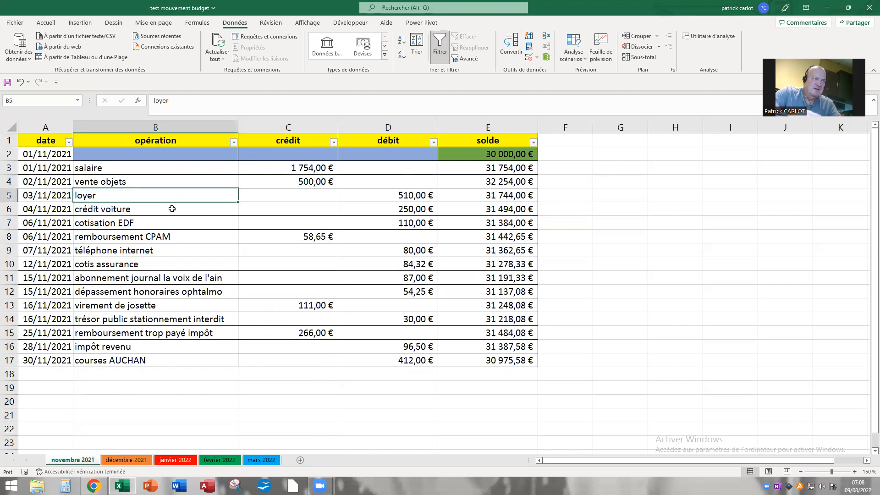
left_click(234, 142)
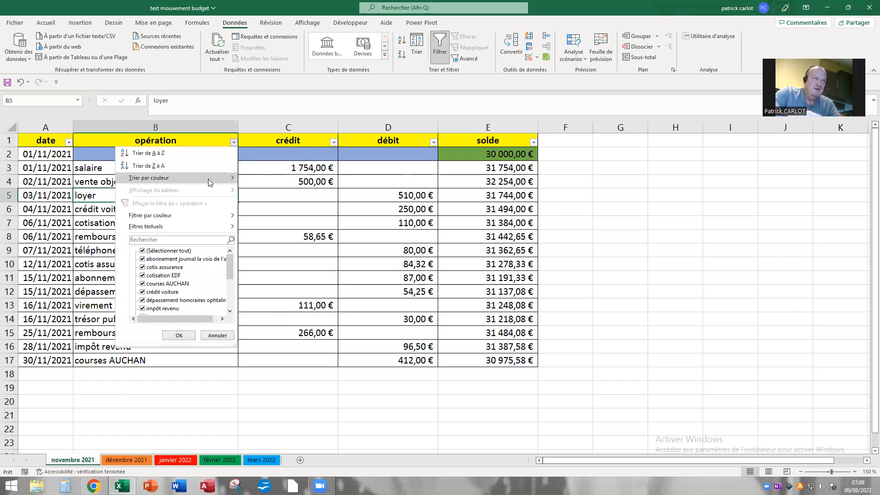
mouse_move(198, 225)
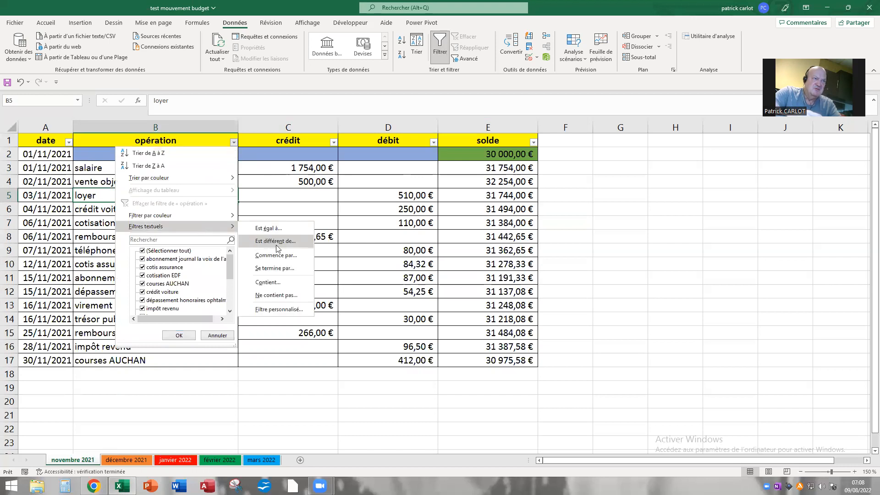
left_click(281, 283)
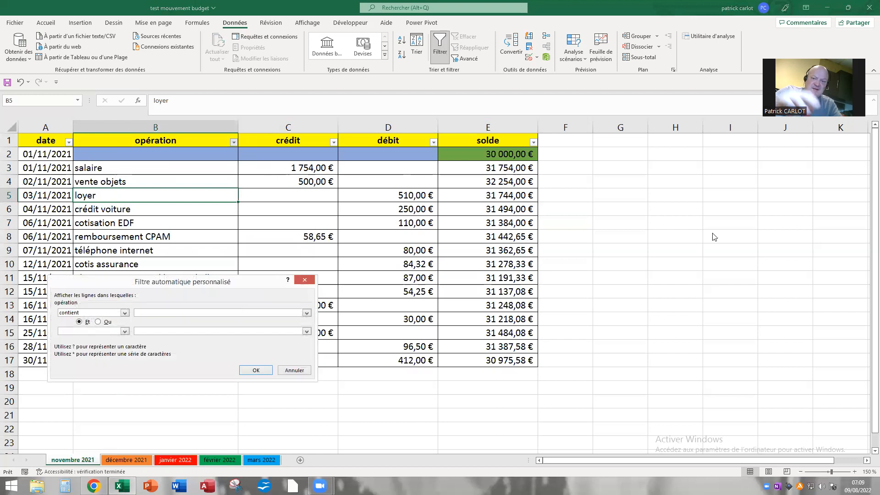
type("INTERNET")
key("Return")
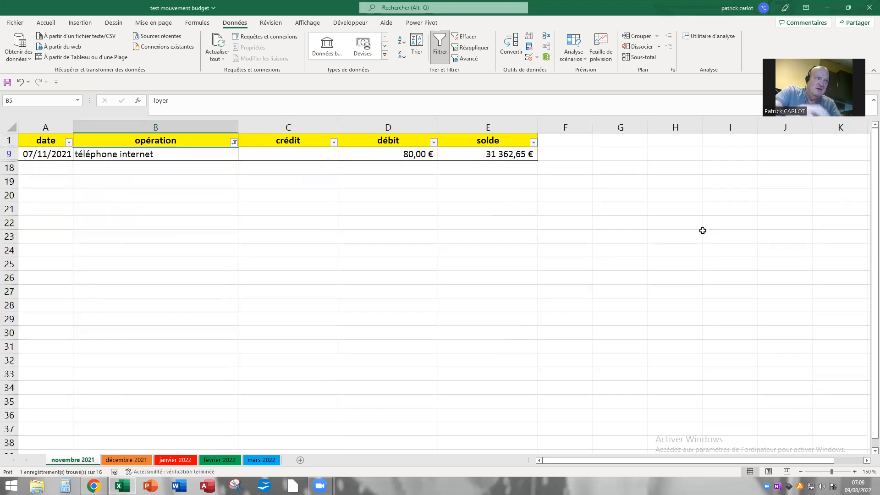
left_click(234, 142)
mouse_move(223, 227)
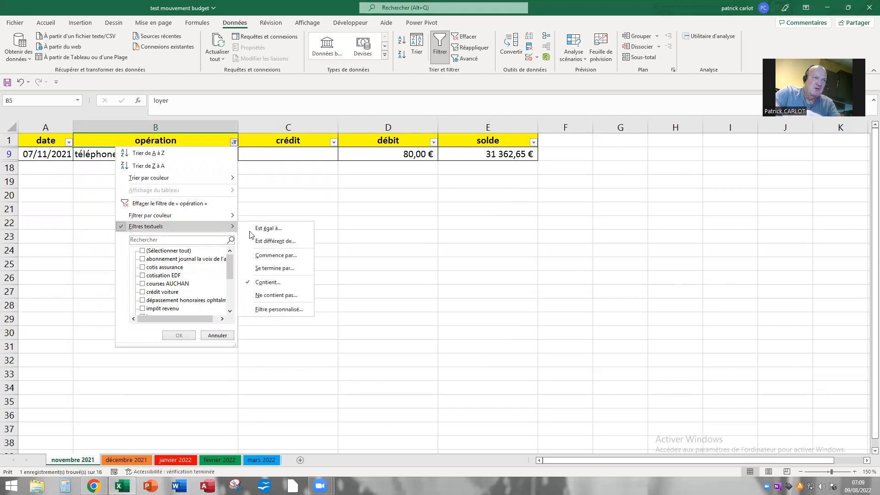
left_click(192, 204)
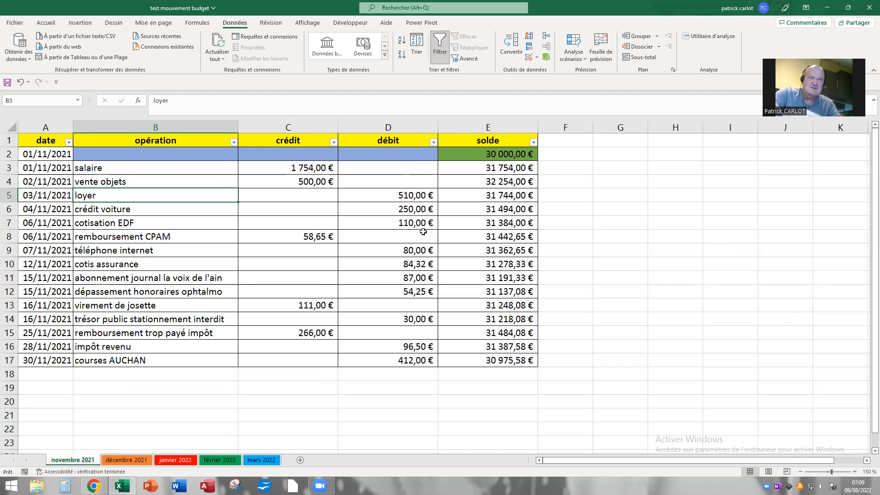
Filter the débit column to show only amounts greater than or equal to 250, and clear the filter once the rows are viewed
left_click(410, 209)
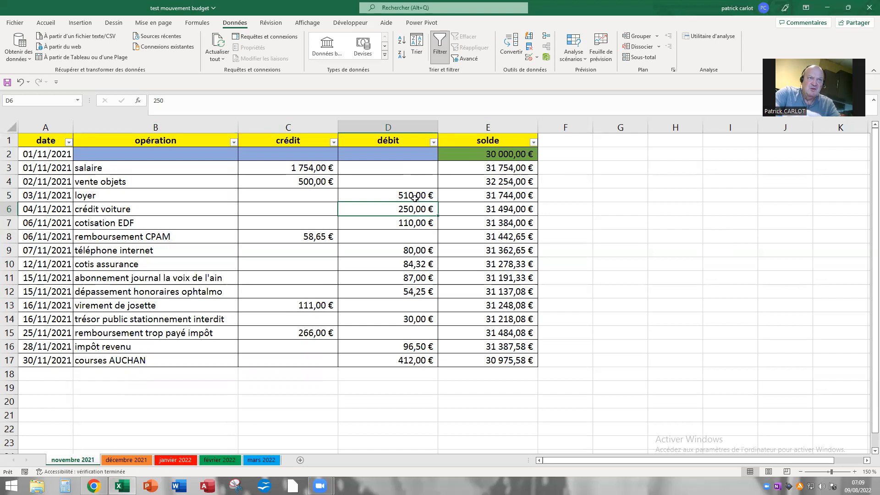
left_click(433, 142)
mouse_move(373, 225)
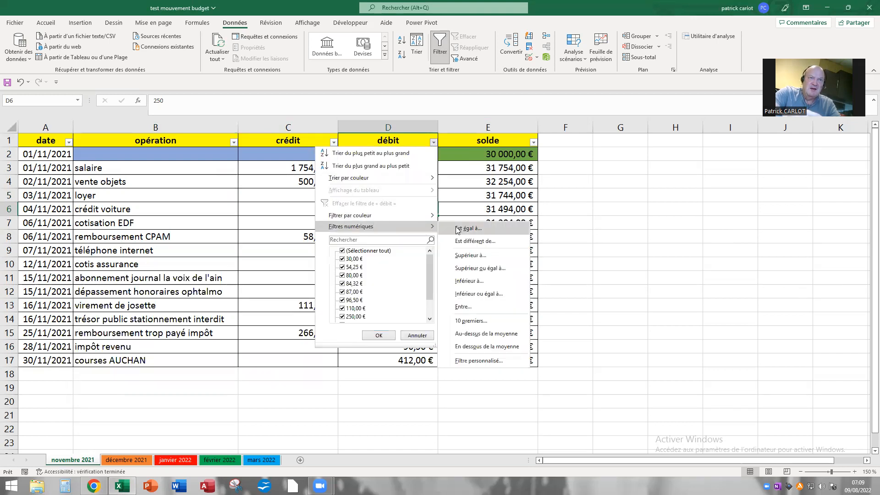
left_click(477, 268)
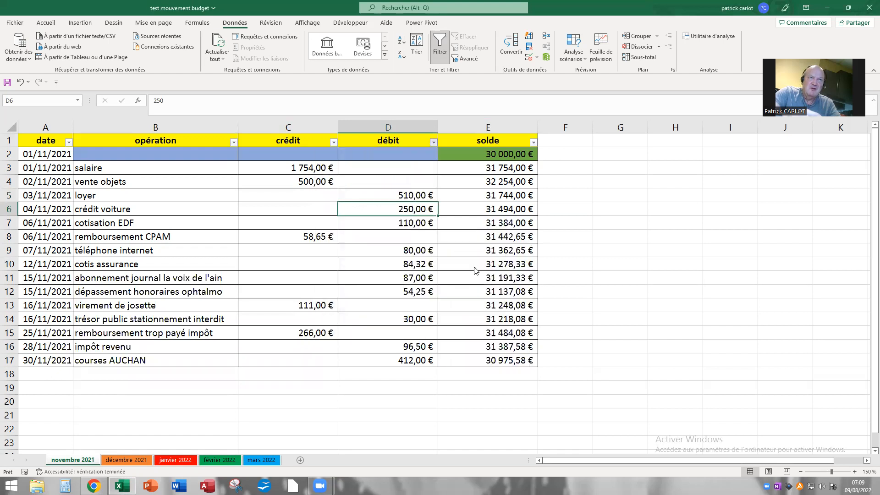
type("250")
key("Return")
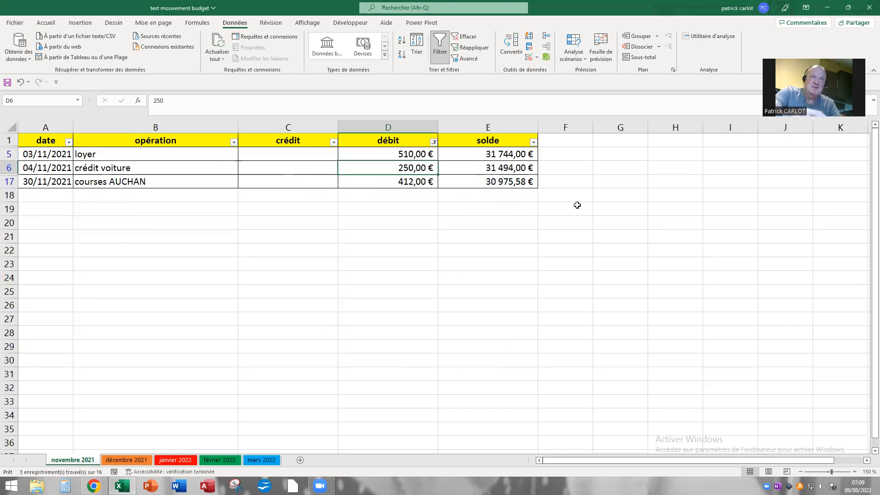
left_click(433, 142)
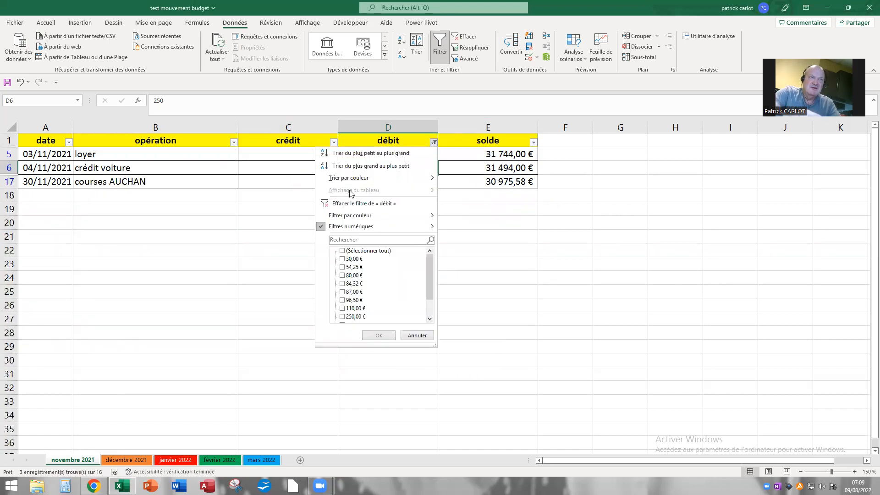
left_click(402, 202)
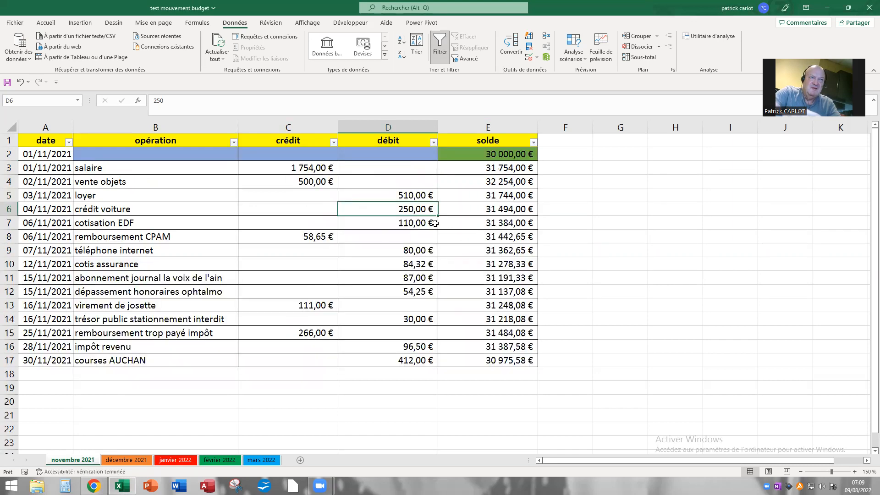
left_click(412, 197)
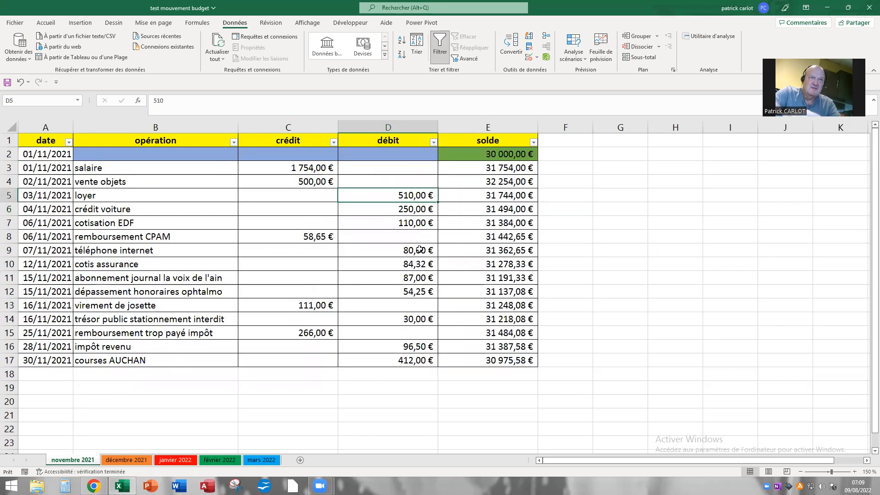
left_click(424, 356)
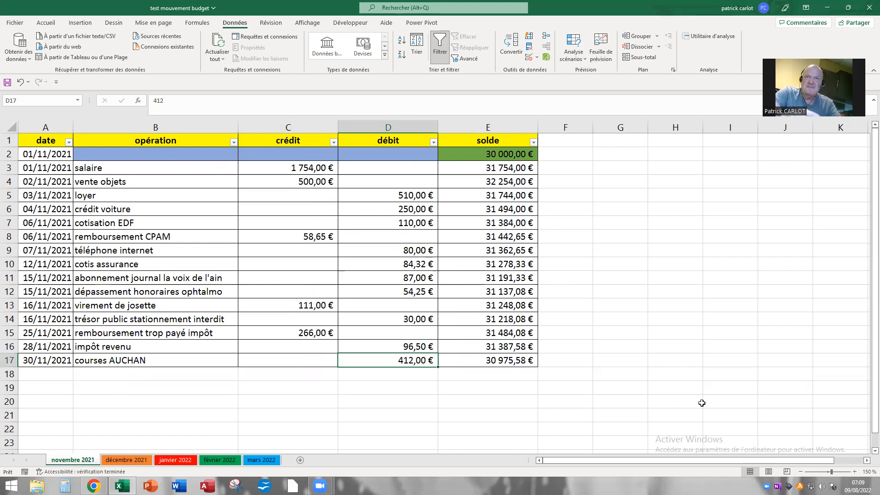
left_click(716, 407)
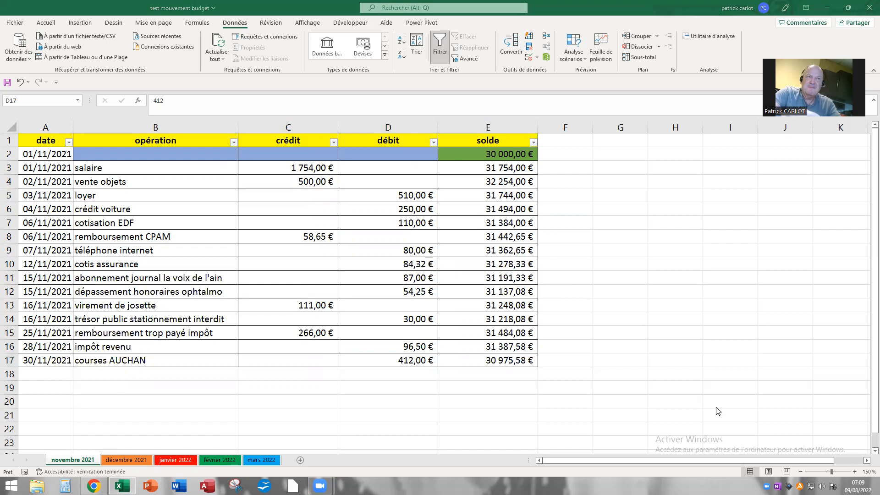